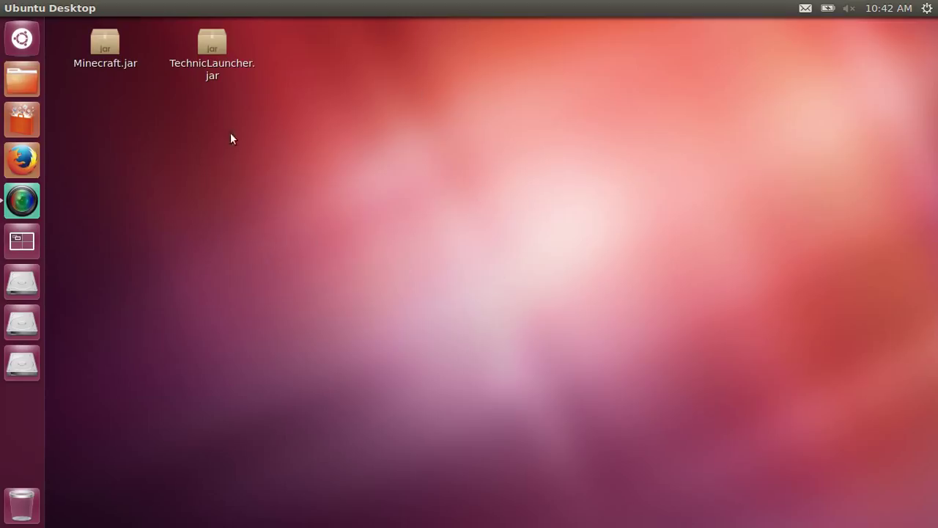
pyautogui.moveTo(249, 160); pyautogui.dragTo(321, 121)
pyautogui.moveTo(463, 195); pyautogui.dragTo(286, 314)
# Open Ubuntu Software Center, search for "gnome advanced settings" and select the Advanced Settings entry
pyautogui.click(22, 119)
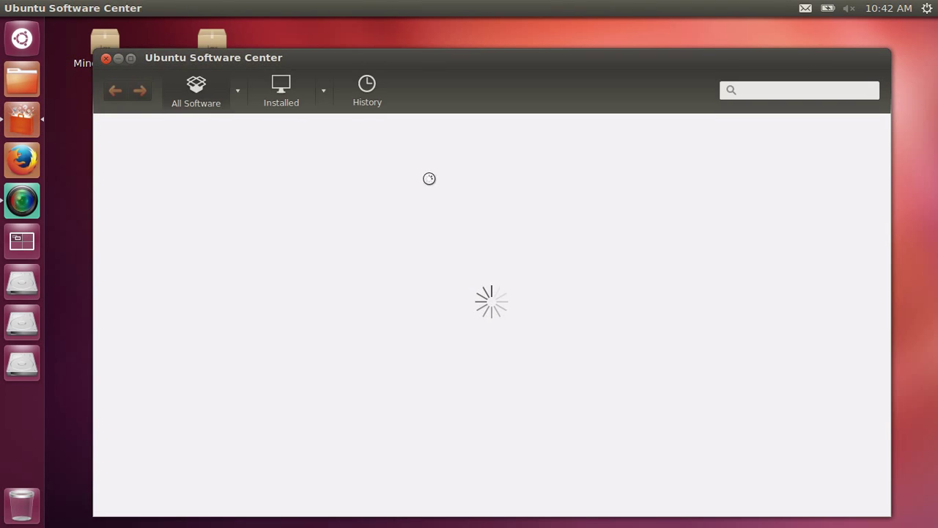
pyautogui.moveTo(463, 56); pyautogui.dragTo(449, 35)
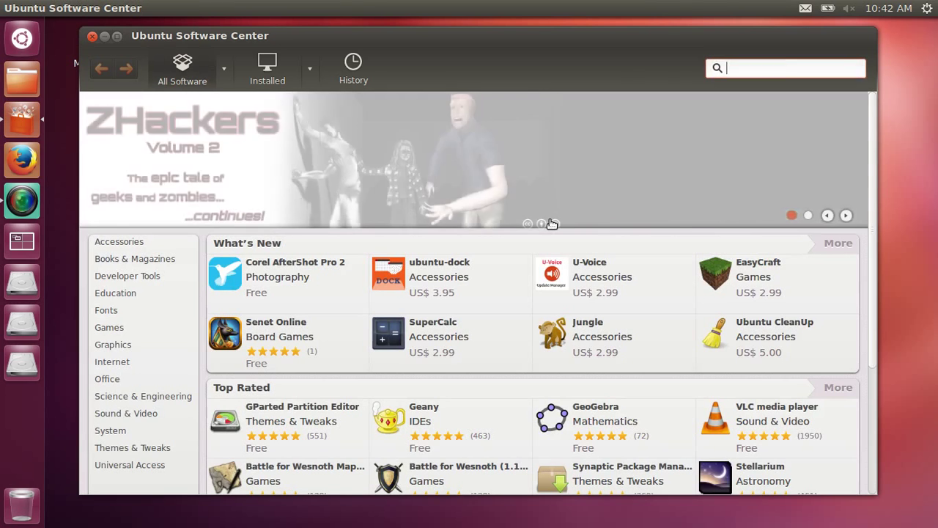
pyautogui.click(717, 69)
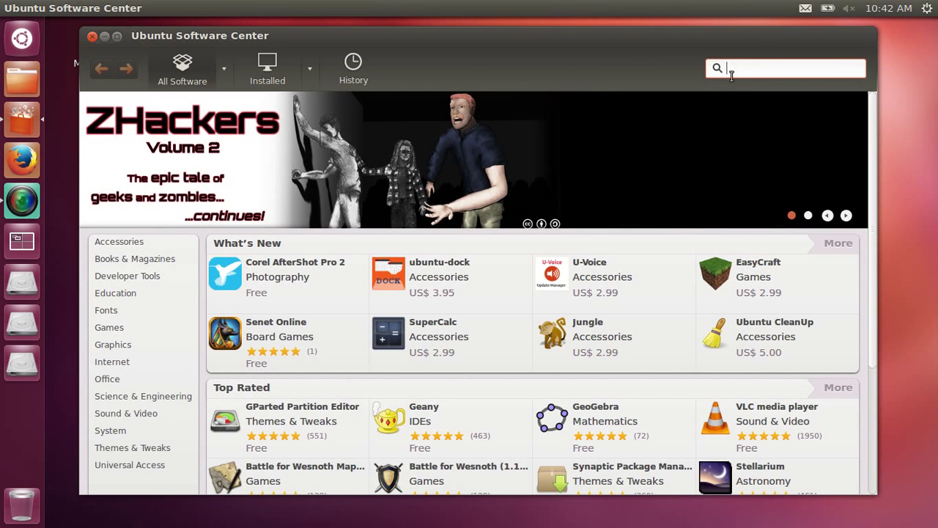
pyautogui.write('gnome advanced sett')
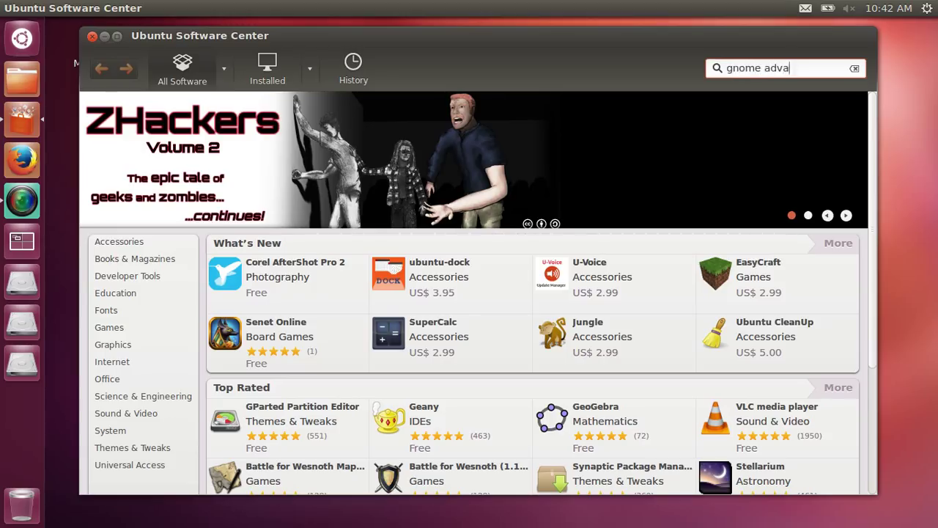
pyautogui.write('ings')
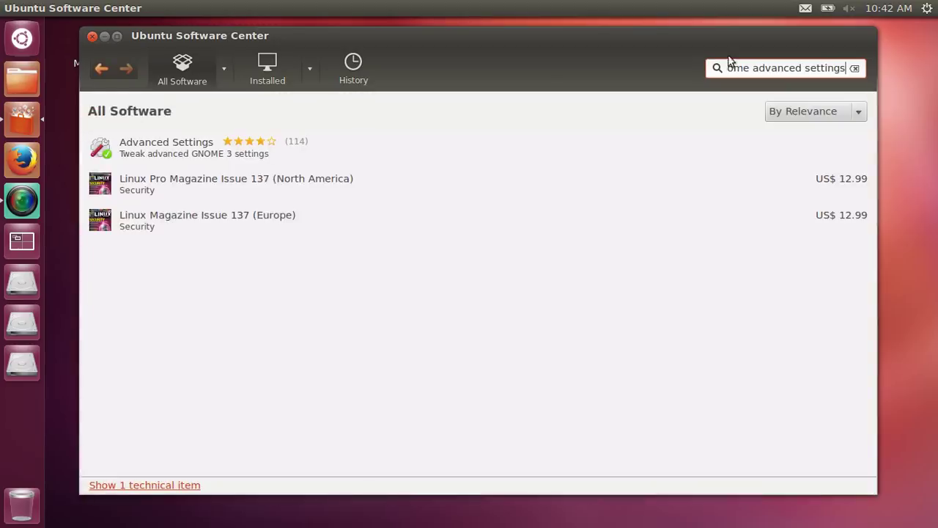
pyautogui.click(200, 156)
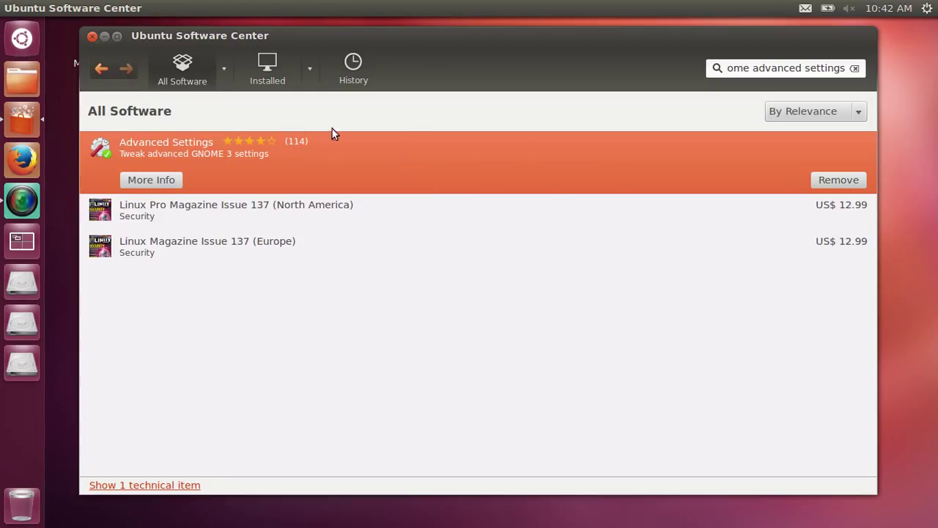
# Replace the software search with "oxygen mouse" to find the Oxygen cursor theme packages
pyautogui.click(854, 68)
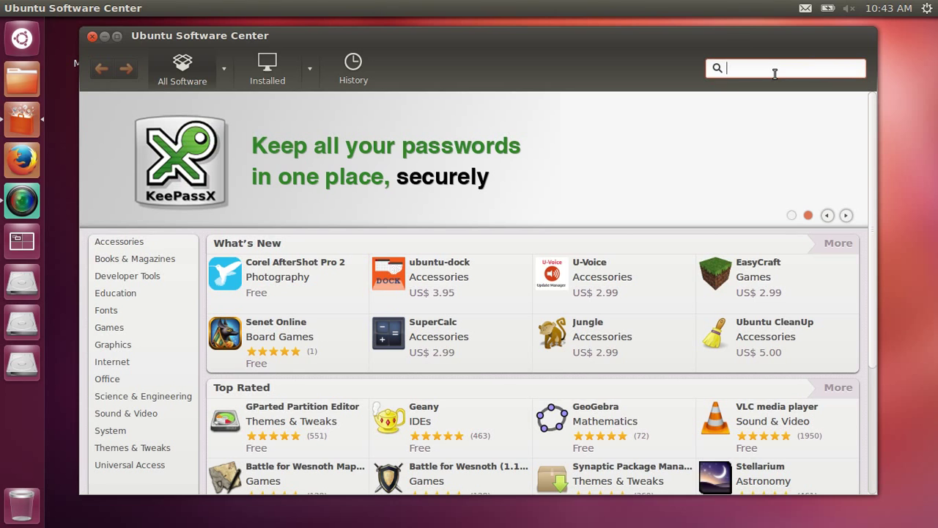
pyautogui.write('oxy')
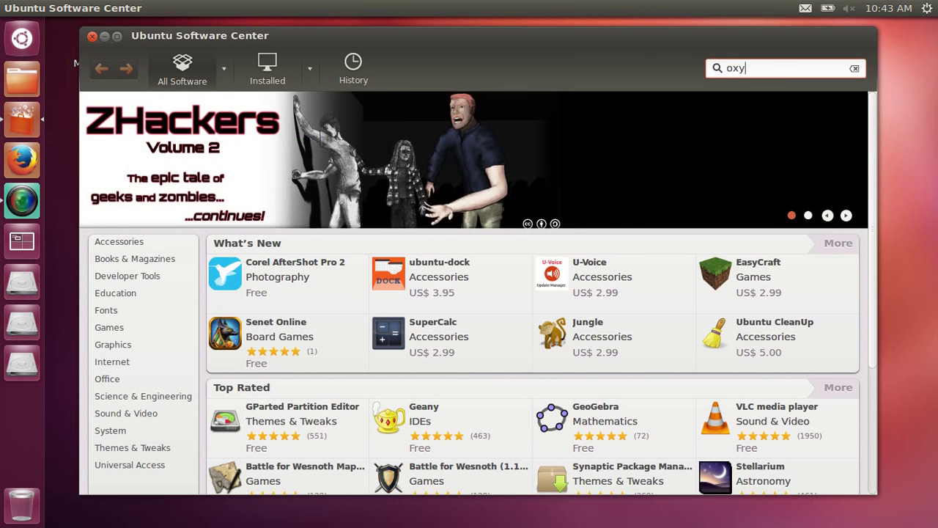
pyautogui.write('gen ')
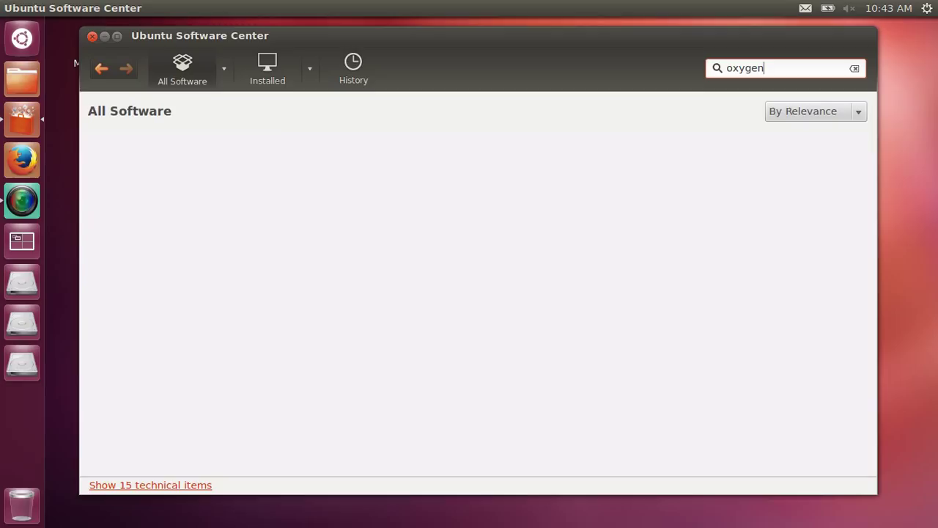
pyautogui.write('mouse')
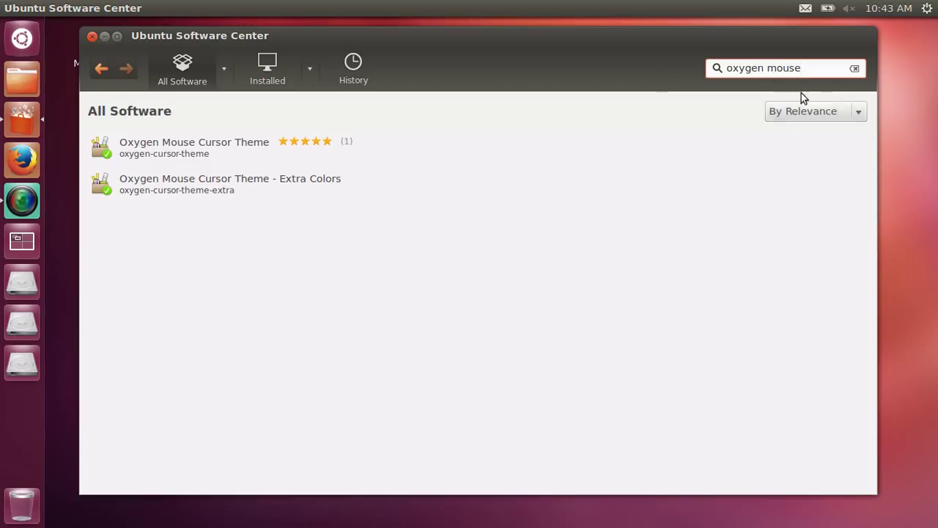
# Check the Oxygen Mouse Cursor Theme and its Extra Colors entry, then close the Software Center
pyautogui.click(242, 149)
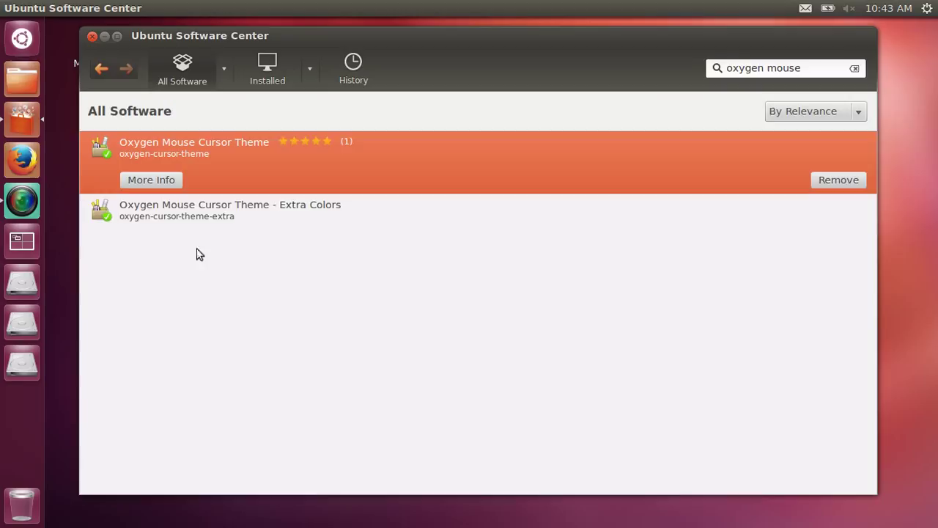
pyautogui.click(145, 218)
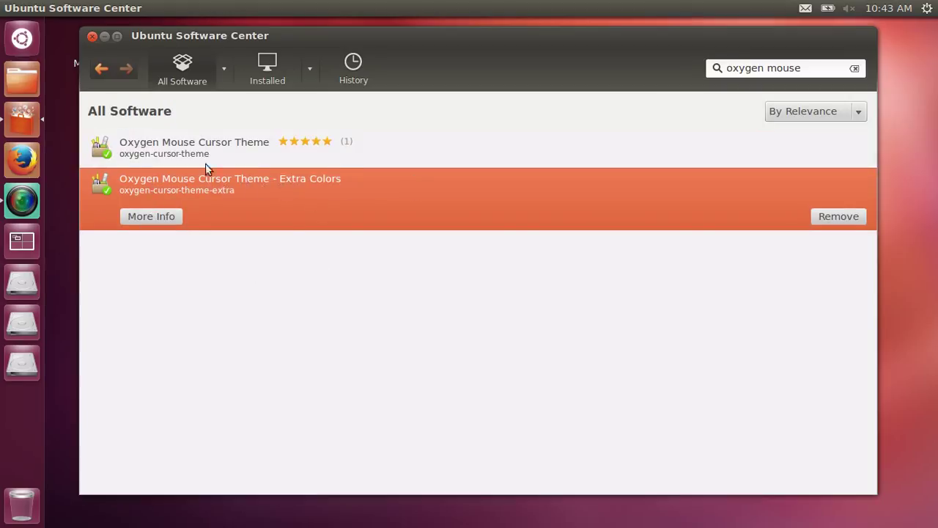
pyautogui.click(218, 144)
pyautogui.click(258, 208)
pyautogui.click(245, 162)
pyautogui.click(265, 209)
pyautogui.click(222, 151)
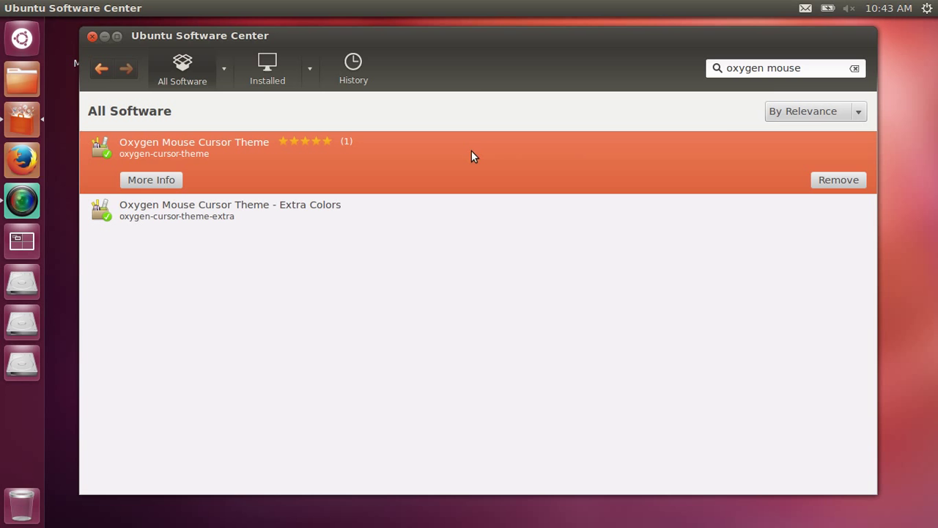
pyautogui.click(855, 67)
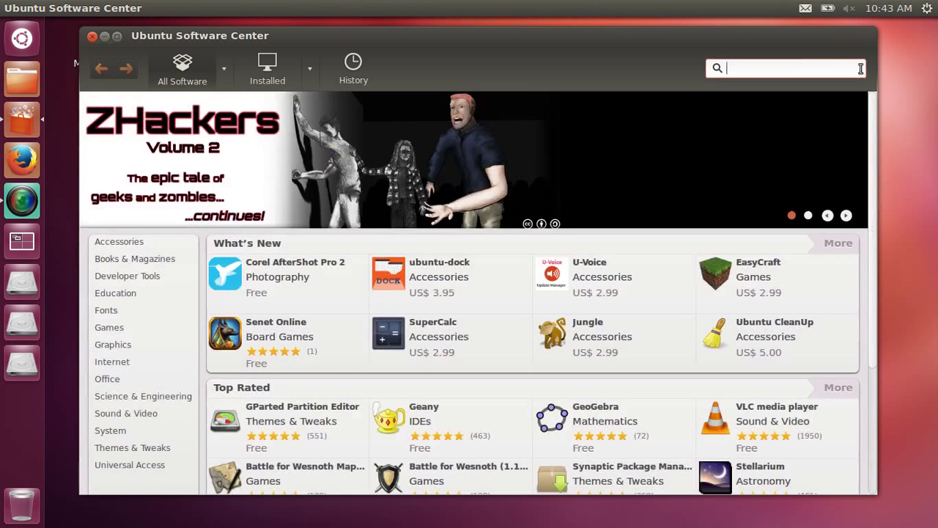
pyautogui.click(91, 35)
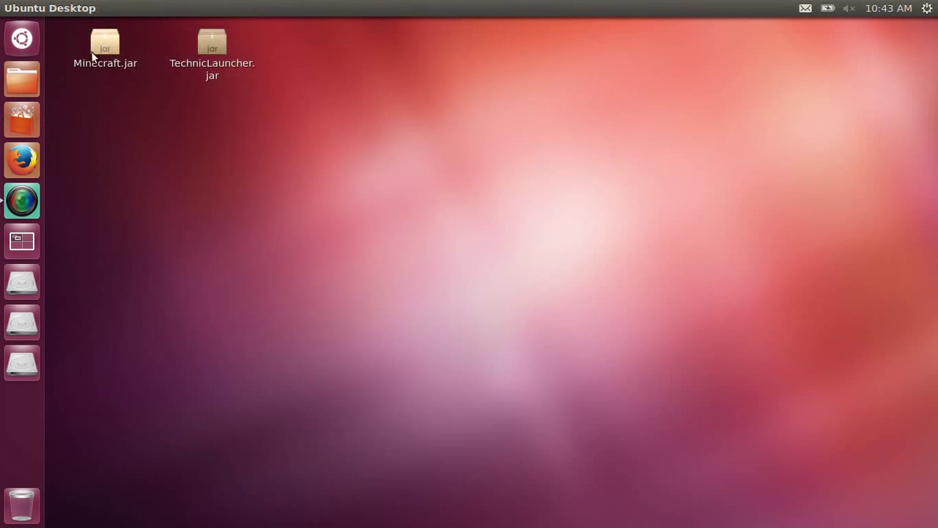
# Launch Advanced Settings, move its window fully into view and show the Theme settings
pyautogui.click(28, 49)
pyautogui.write('ad')
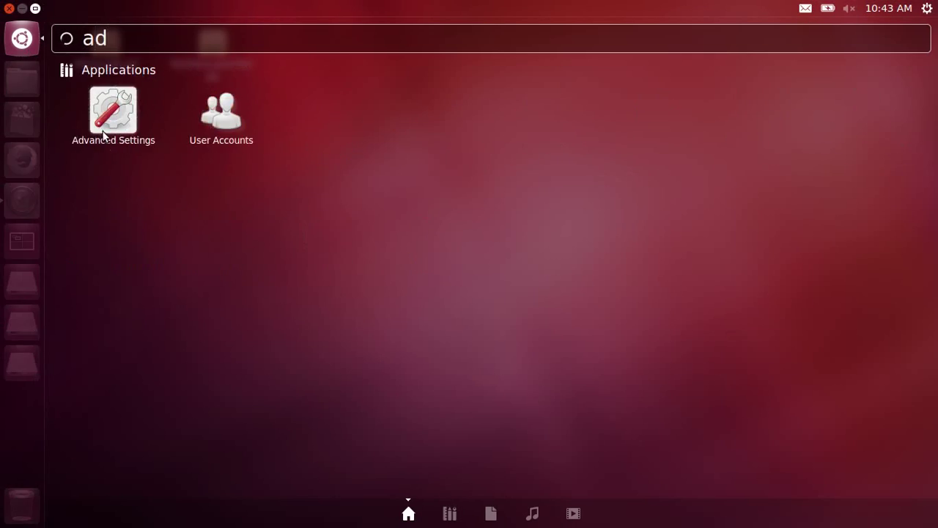
pyautogui.click(103, 133)
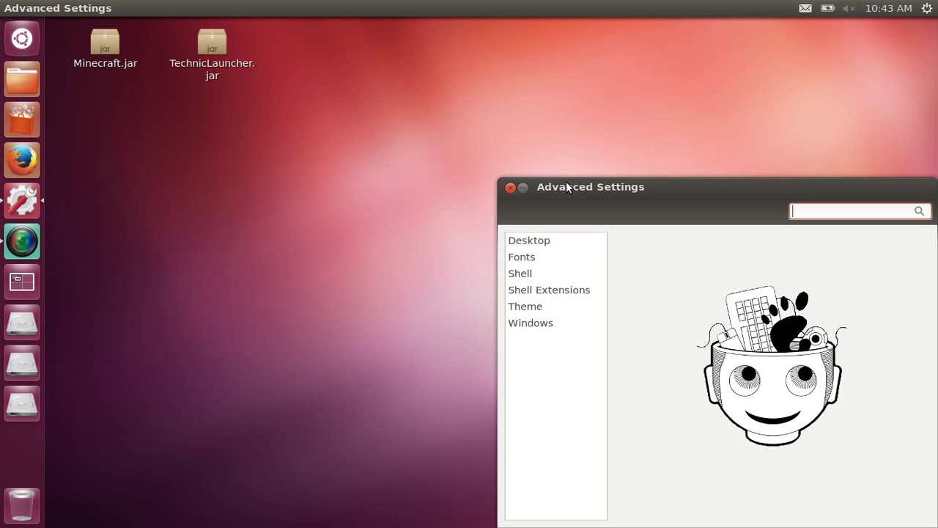
pyautogui.moveTo(566, 183); pyautogui.dragTo(314, 90)
pyautogui.click(264, 213)
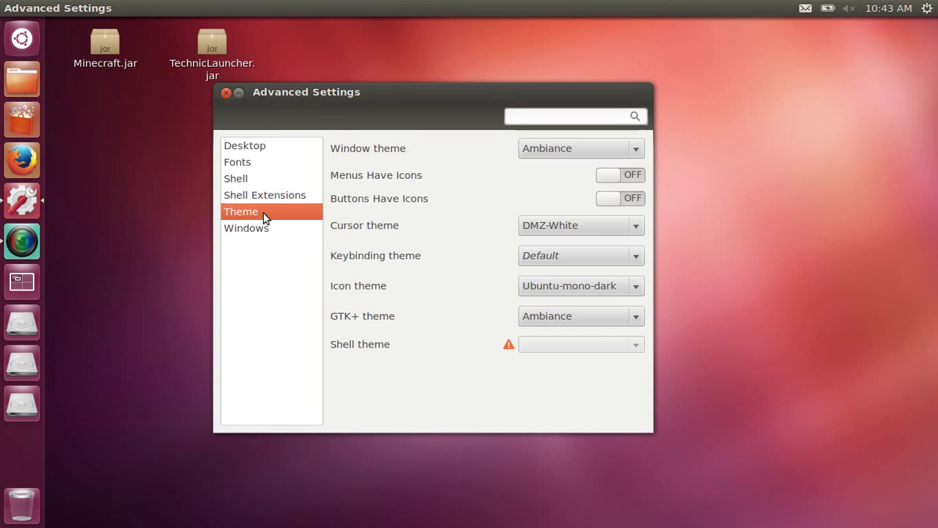
# Set the cursor theme to Oxy-blue and close Advanced Settings
pyautogui.scroll(1, 588, 227)
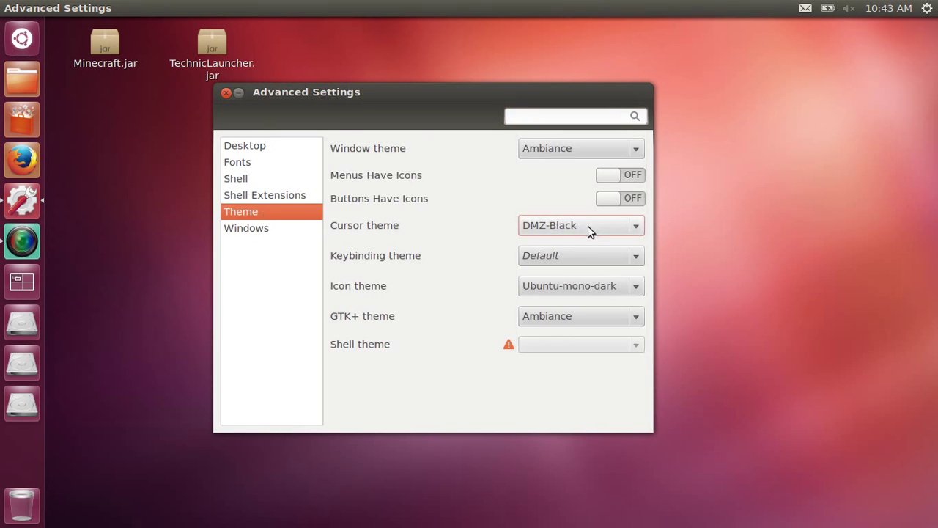
pyautogui.click(637, 228)
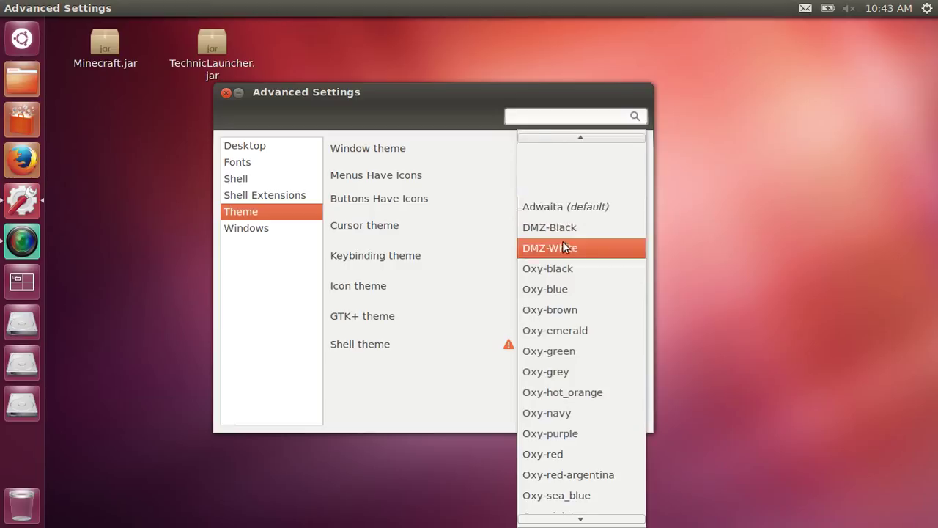
pyautogui.scroll(-3, 584, 396)
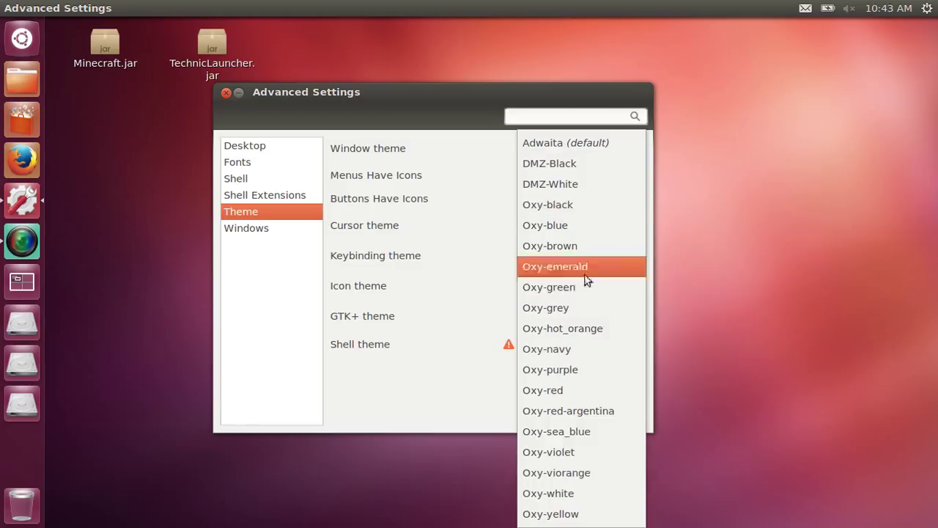
pyautogui.click(566, 228)
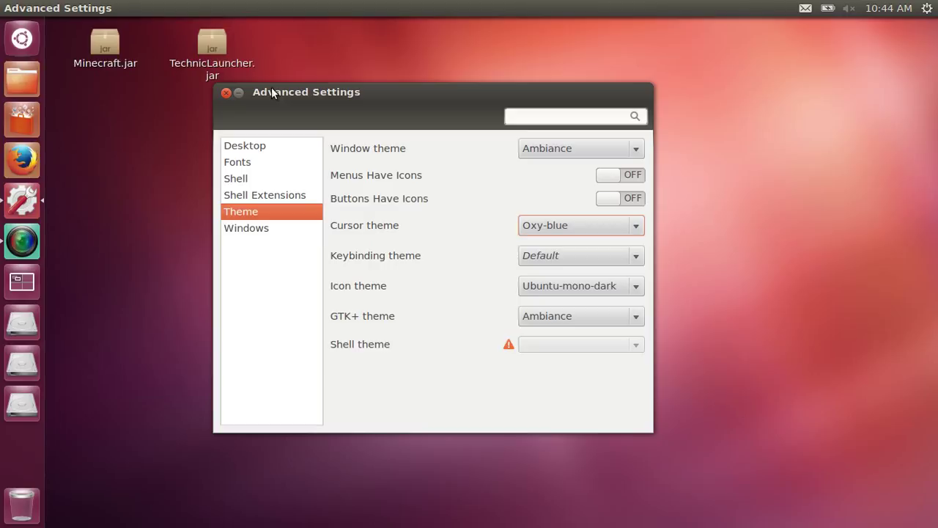
pyautogui.click(225, 93)
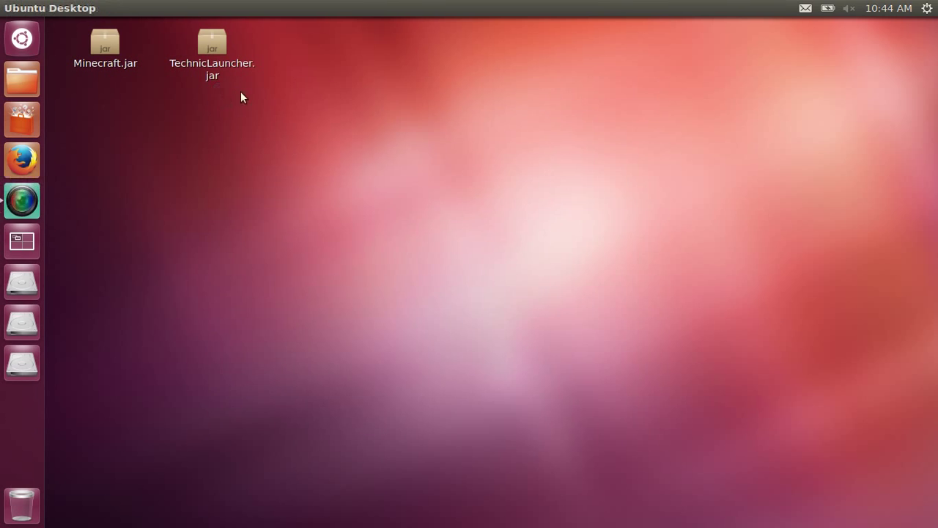
# Open an XTerm terminal and move its window toward the middle of the desktop
pyautogui.click(22, 38)
pyautogui.write('X')
pyautogui.click(104, 114)
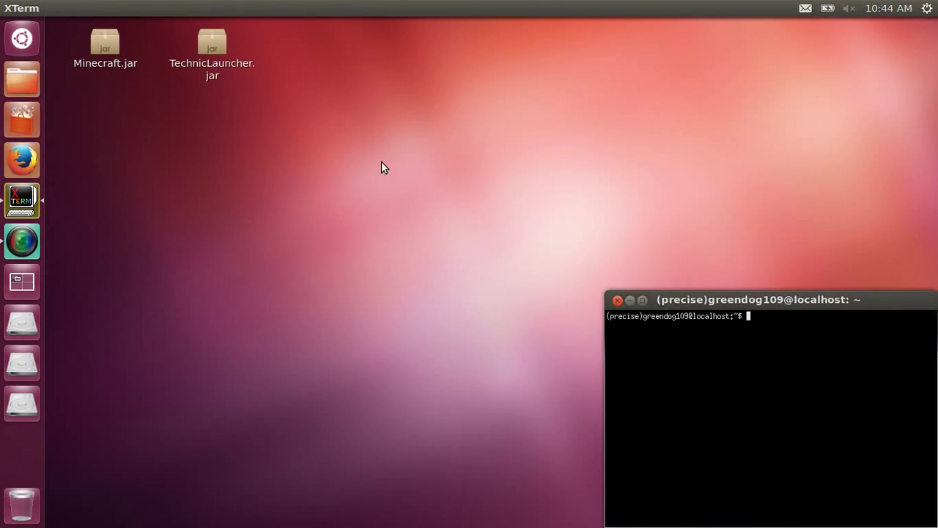
pyautogui.moveTo(710, 297); pyautogui.dragTo(395, 130)
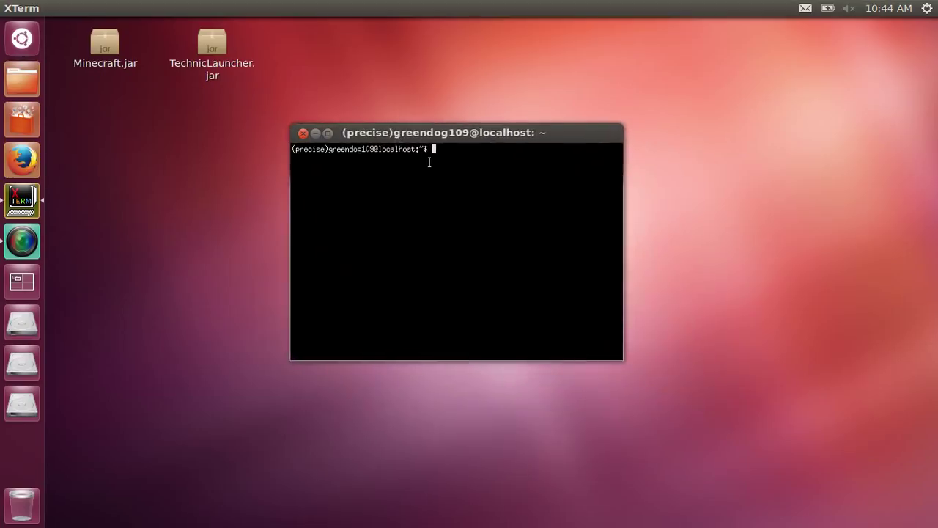
# Run "sudo update-alternatives --config x-cursor-theme" in the terminal and authenticate with the account password
pyautogui.write('sudo upad')
pyautogui.write('te')
pyautogui.press('BackSpace')
pyautogui.press('BackSpace')
pyautogui.press('BackSpace')
pyautogui.press('BackSpace')
pyautogui.write('date-alternatives')
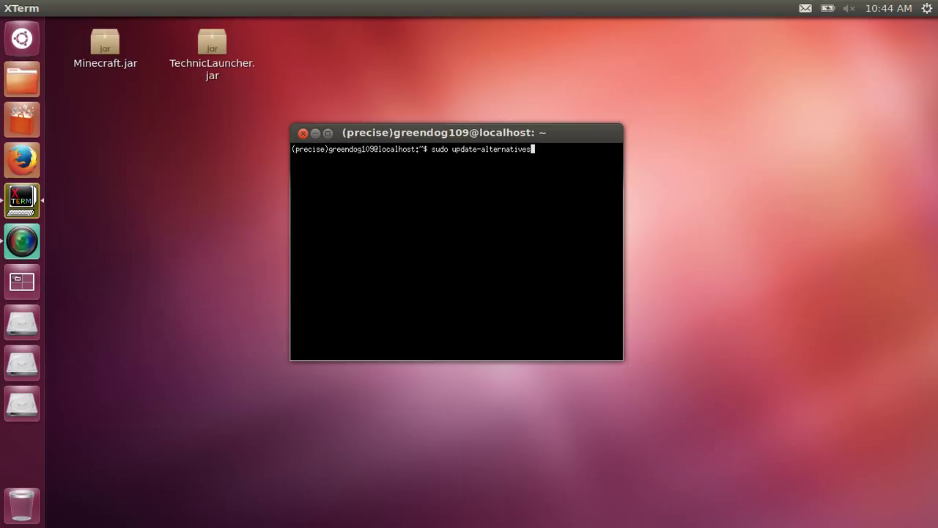
pyautogui.write(' --config x-cursor-theme')
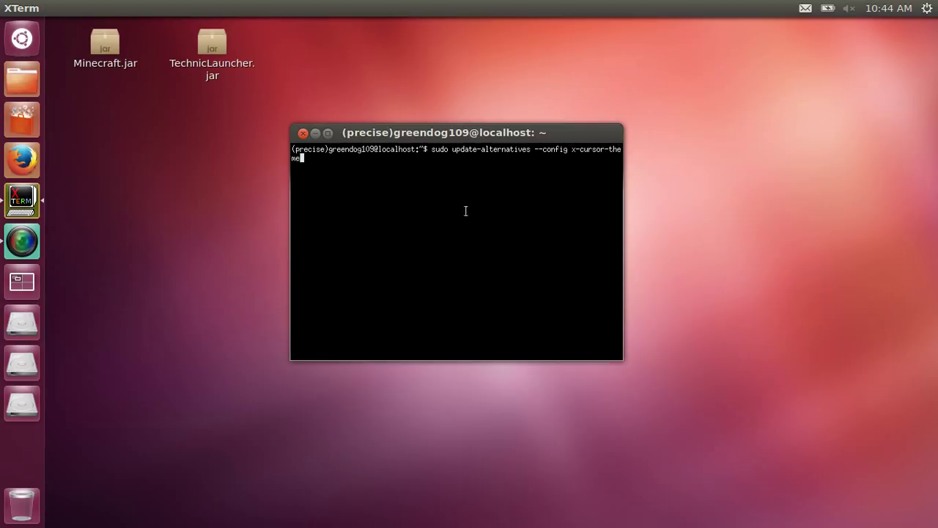
pyautogui.press('Return')
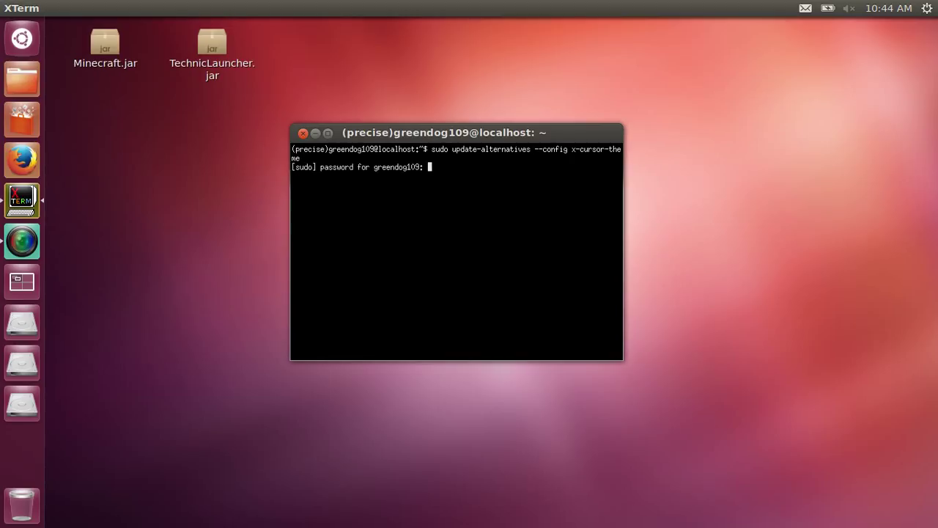
pyautogui.press('Return')
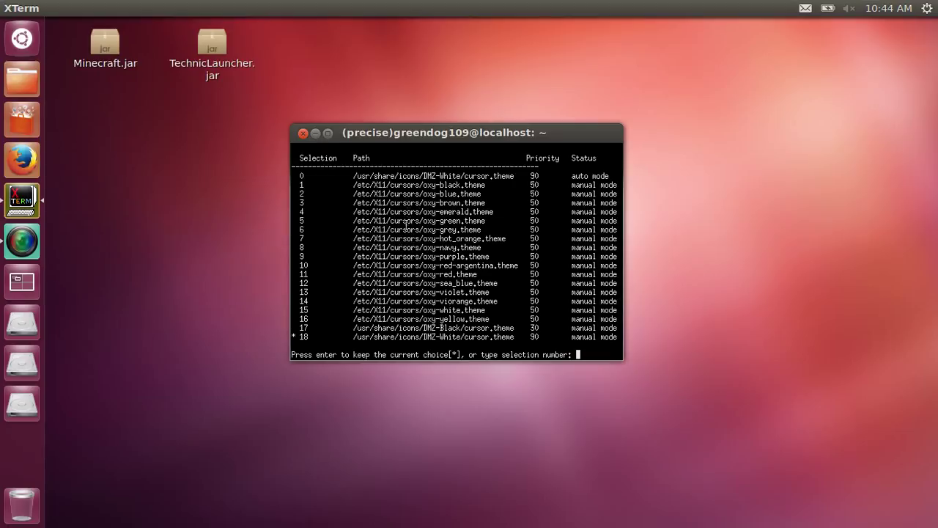
# Choose selection 2, the oxy-blue theme, as the system's x-cursor-theme alternative
pyautogui.moveTo(357, 187); pyautogui.dragTo(493, 192)
pyautogui.click(489, 193)
pyautogui.write('2')
pyautogui.press('Return')
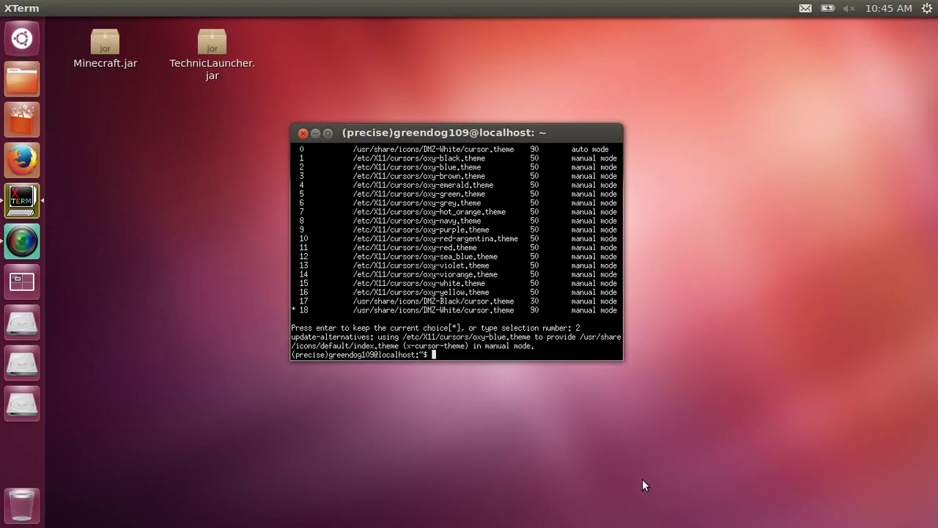
# Restart the window manager with "compiz --replace" and close the terminal window
pyautogui.write('compiz --replace')
pyautogui.press('Return')
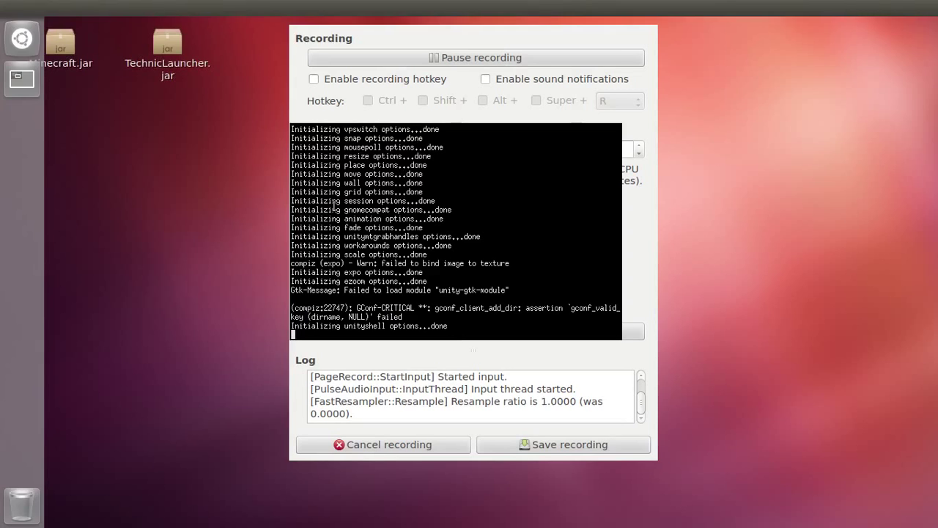
pyautogui.moveTo(402, 135); pyautogui.dragTo(436, 121)
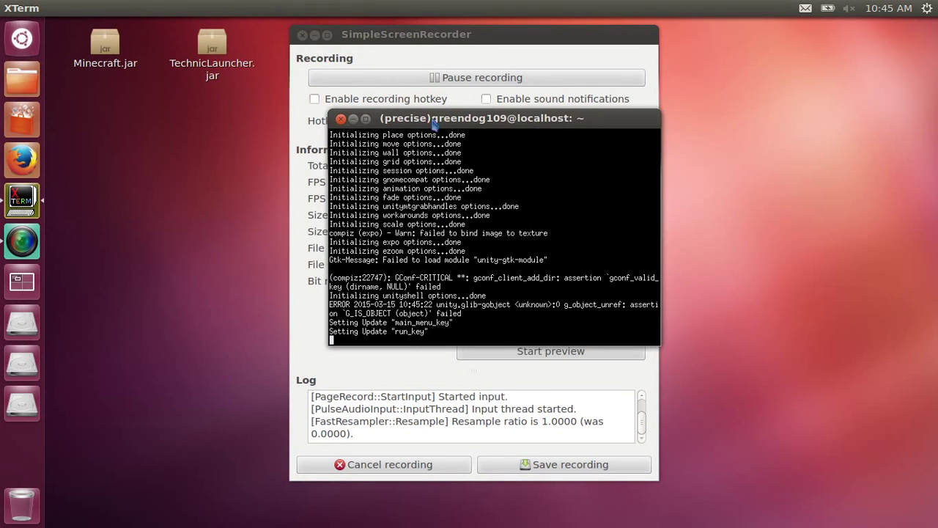
pyautogui.click(341, 120)
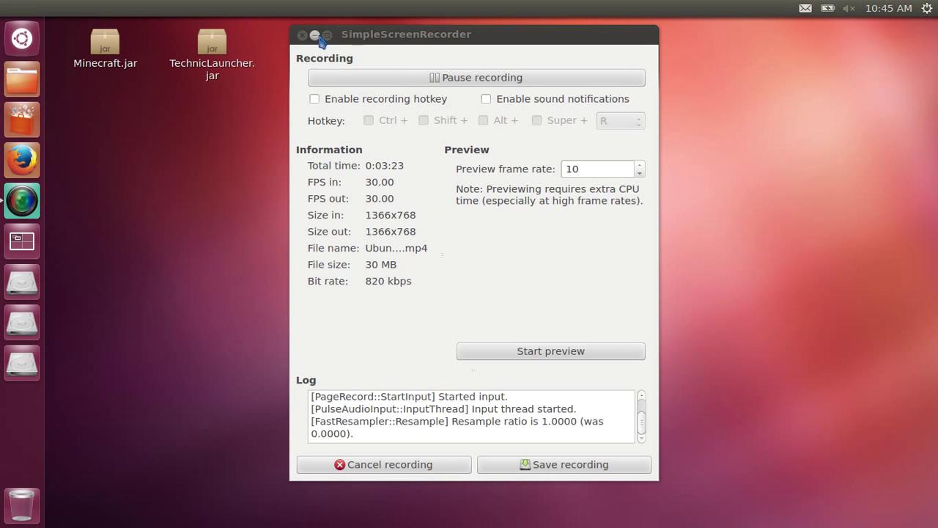
# Minimize the SimpleScreenRecorder window so the desktop is clear
pyautogui.click(319, 37)
pyautogui.click(22, 199)
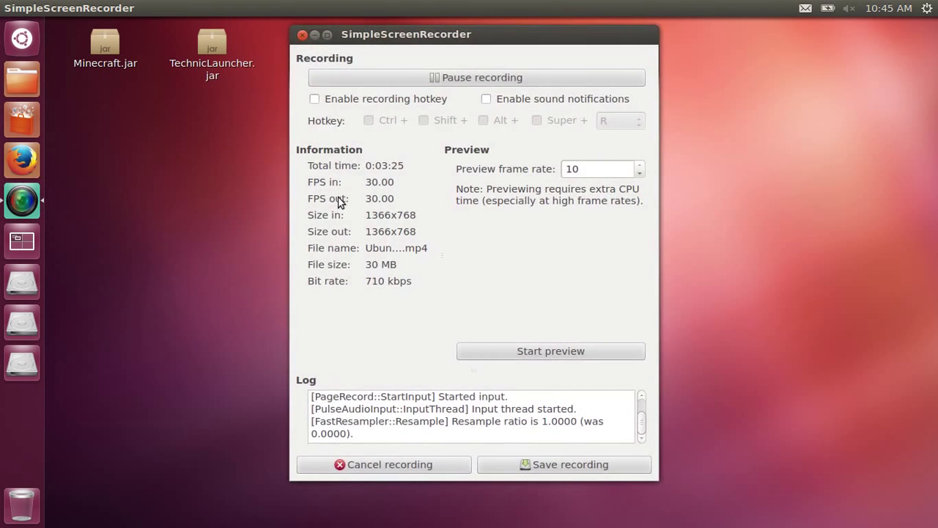
pyautogui.click(316, 36)
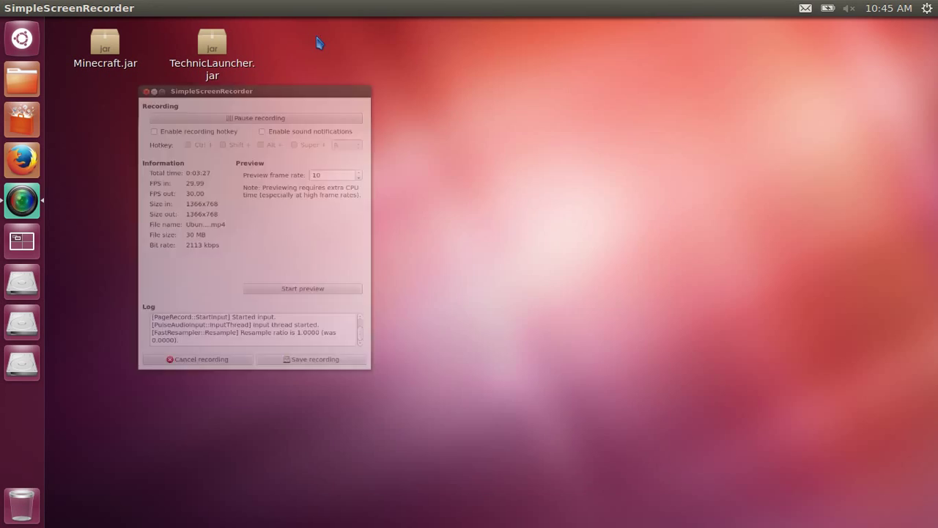
# Launch Minecraft.jar from the desktop and start the game with the OptiFine-1.8.1 profile, keeping the SimpleScreenRecorder window minimized
pyautogui.doubleClick(108, 45)
pyautogui.click(121, 125)
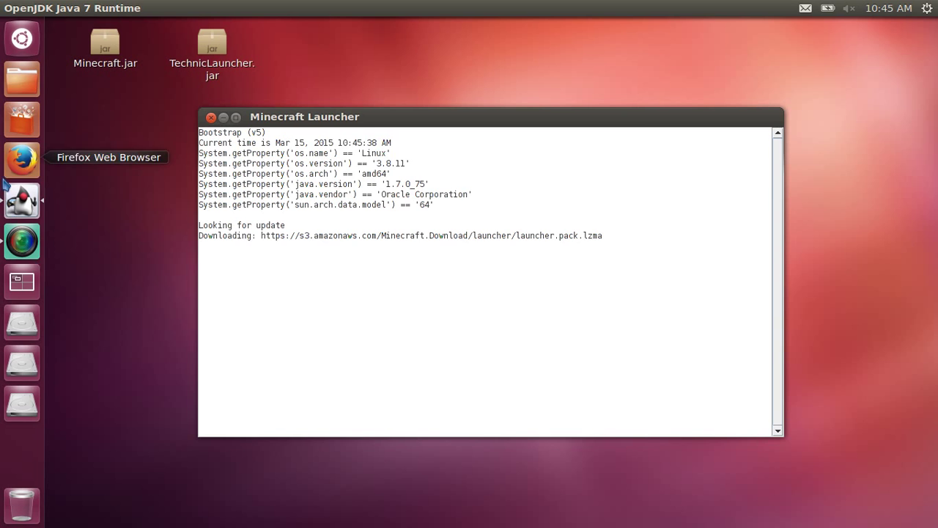
pyautogui.click(22, 241)
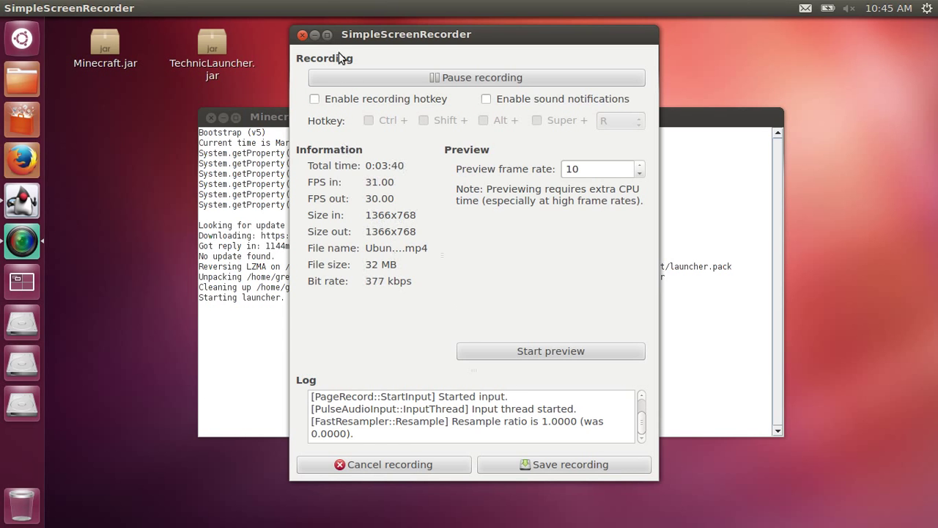
pyautogui.click(315, 34)
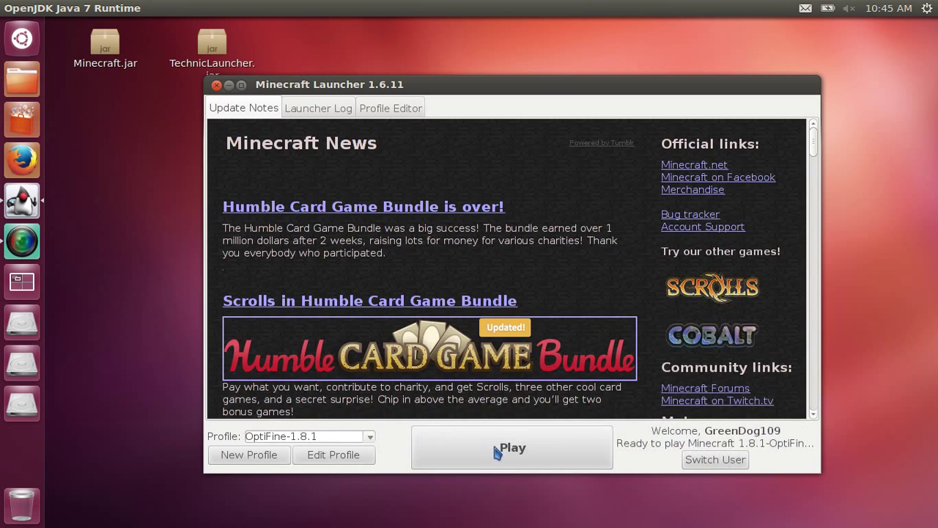
pyautogui.click(496, 450)
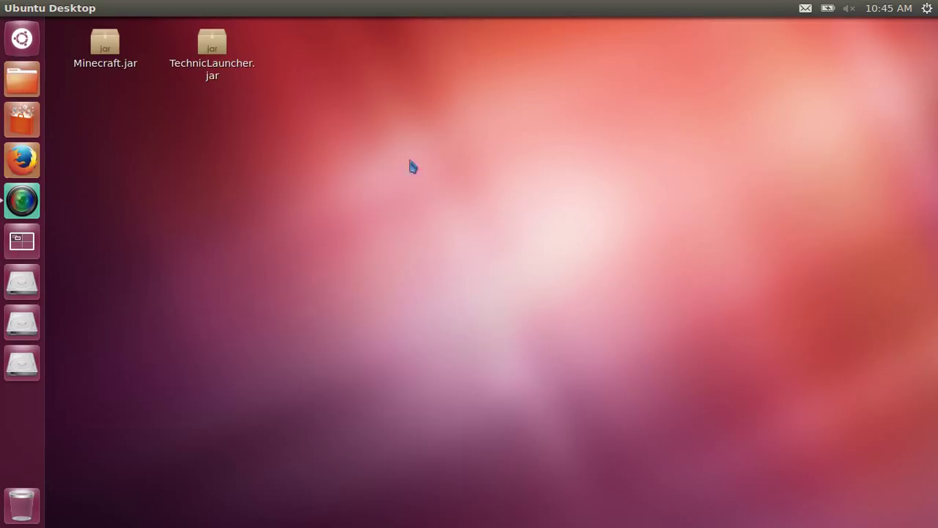
# Open Firefox, move its window up the desktop to check the move cursor, and close the browser
pyautogui.click(15, 163)
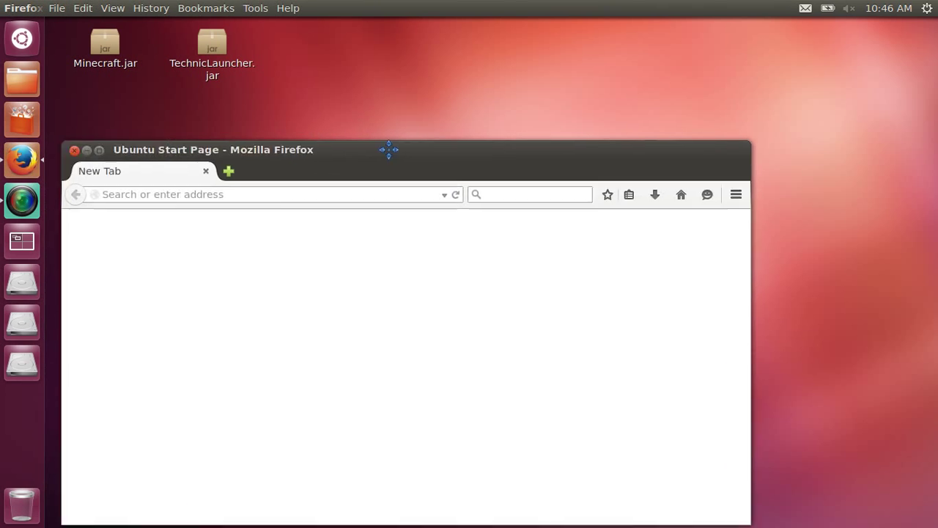
pyautogui.moveTo(322, 155); pyautogui.dragTo(333, 64)
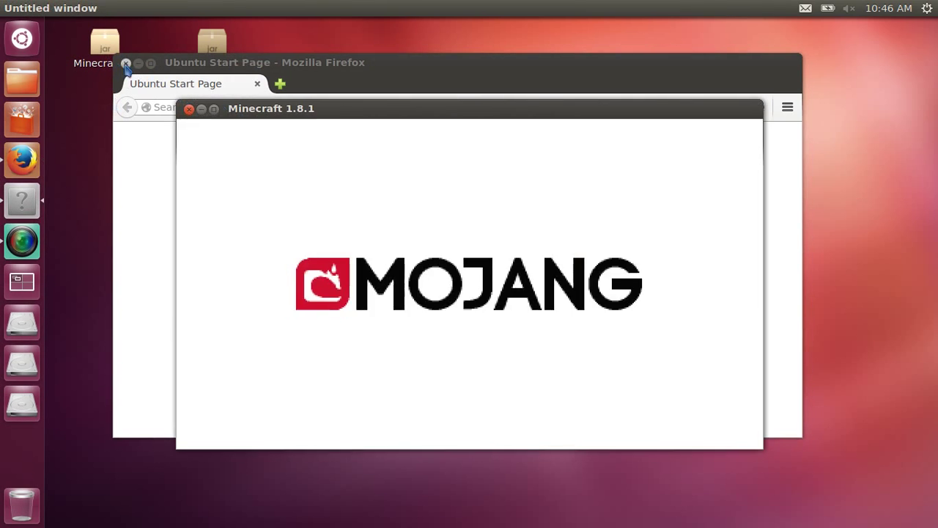
pyautogui.click(125, 63)
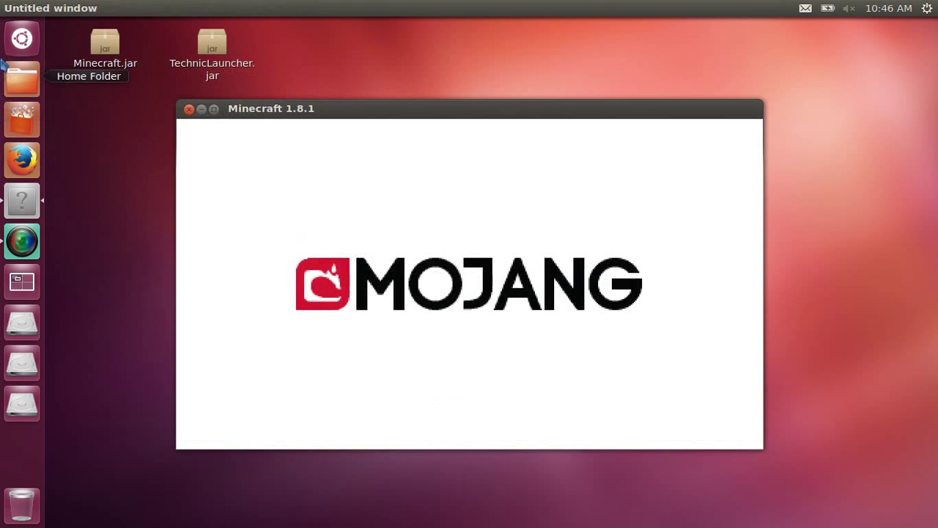
# Search the Dash for "te", open Text Editor to try the text cursor with "See", and close it without saving
pyautogui.click(21, 41)
pyautogui.write('te')
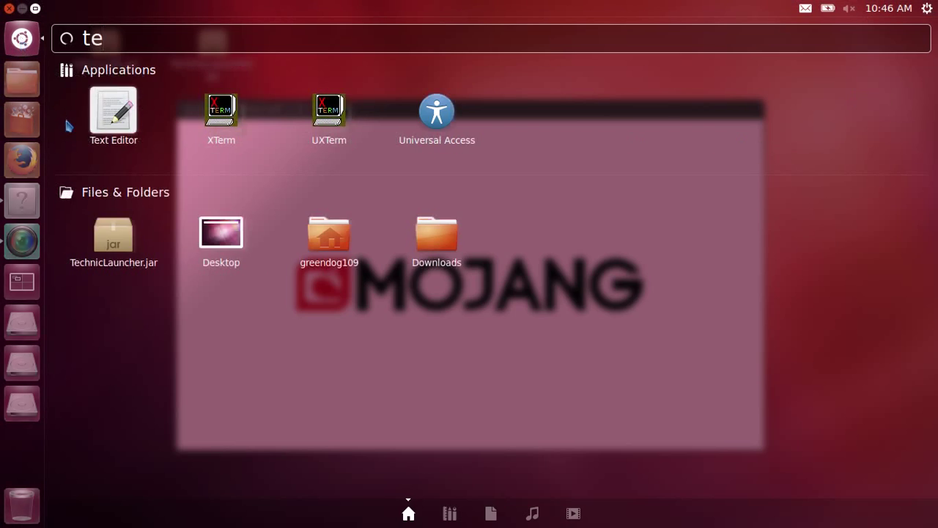
pyautogui.click(80, 136)
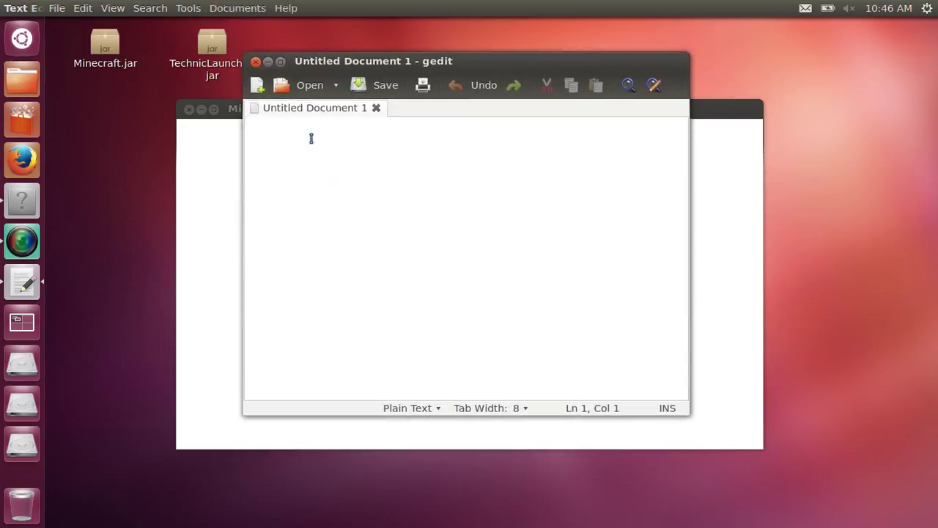
pyautogui.write('See')
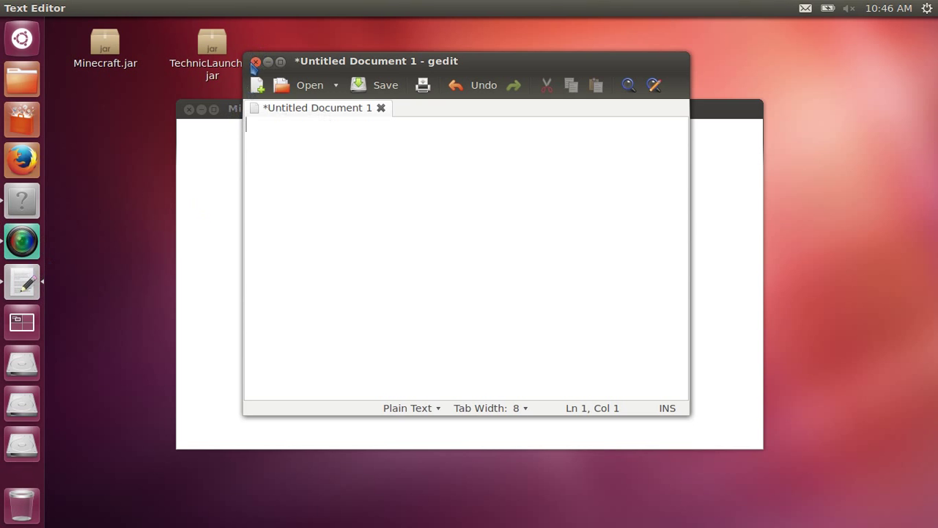
pyautogui.click(255, 62)
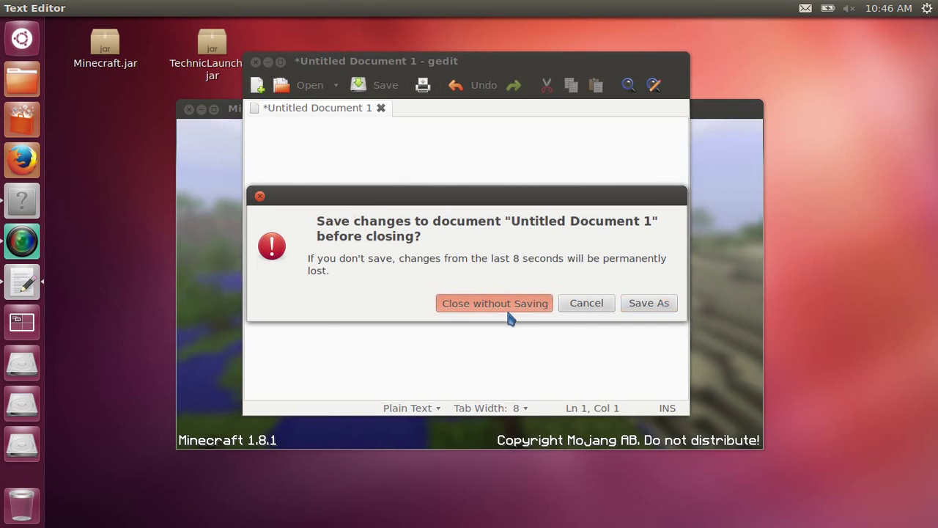
pyautogui.click(510, 314)
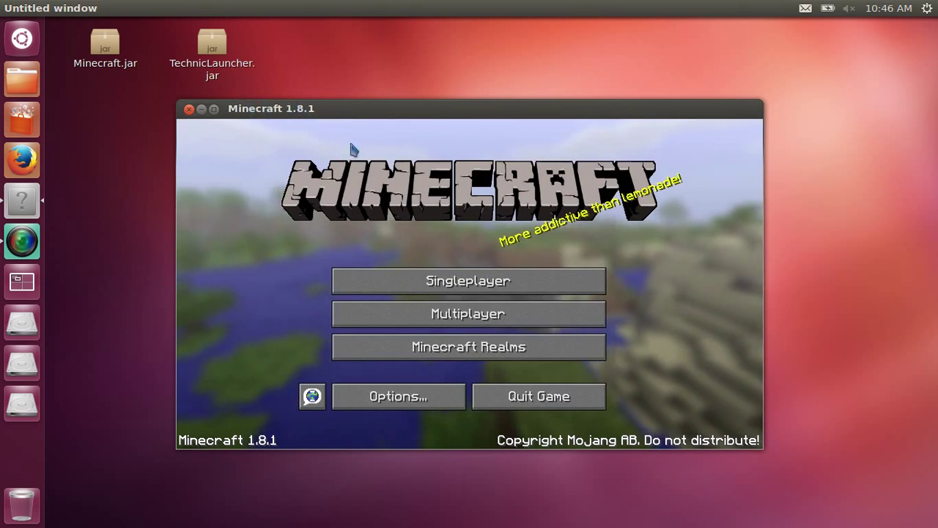
# Refresh the Minecraft multiplayer server list and join the Mineplex server
pyautogui.click(419, 315)
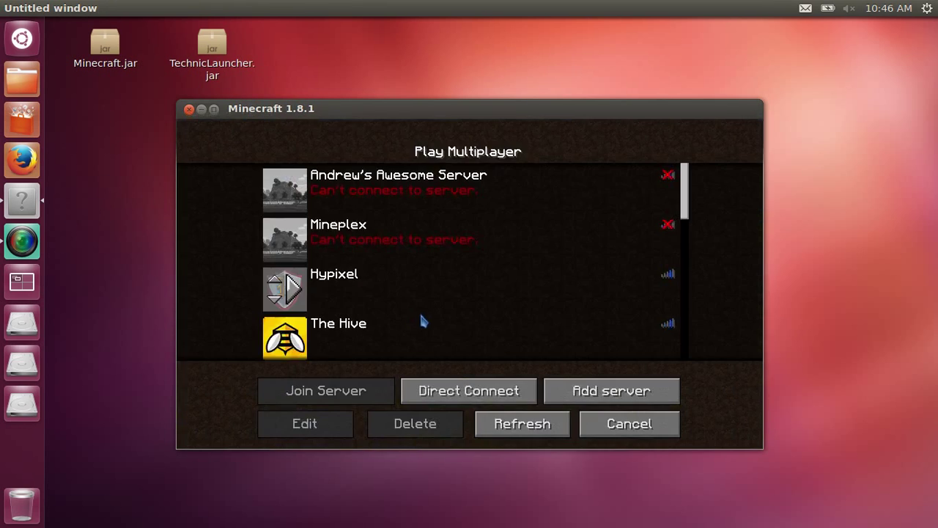
pyautogui.click(486, 424)
pyautogui.doubleClick(482, 253)
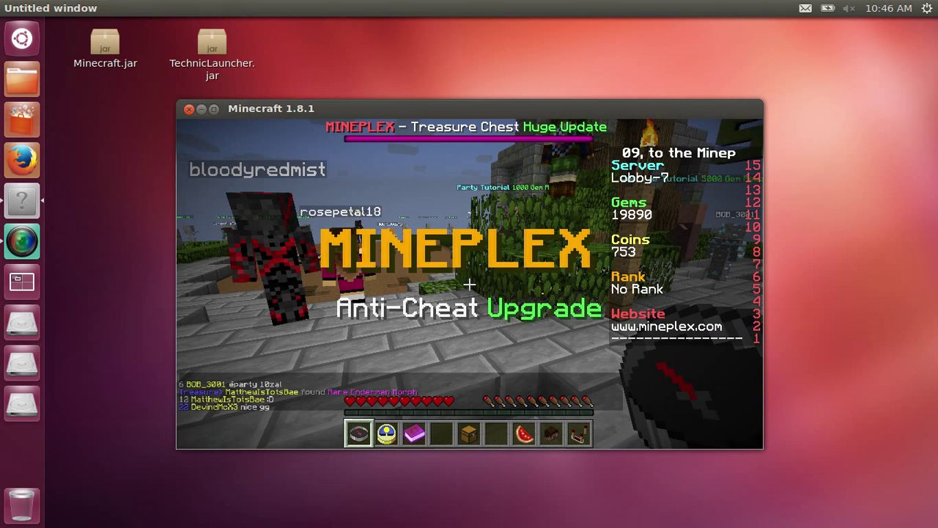
# Check the cursor in the player inventory and in the Lobby Selector, closing each screen
pyautogui.scroll(-2, 469, 284)
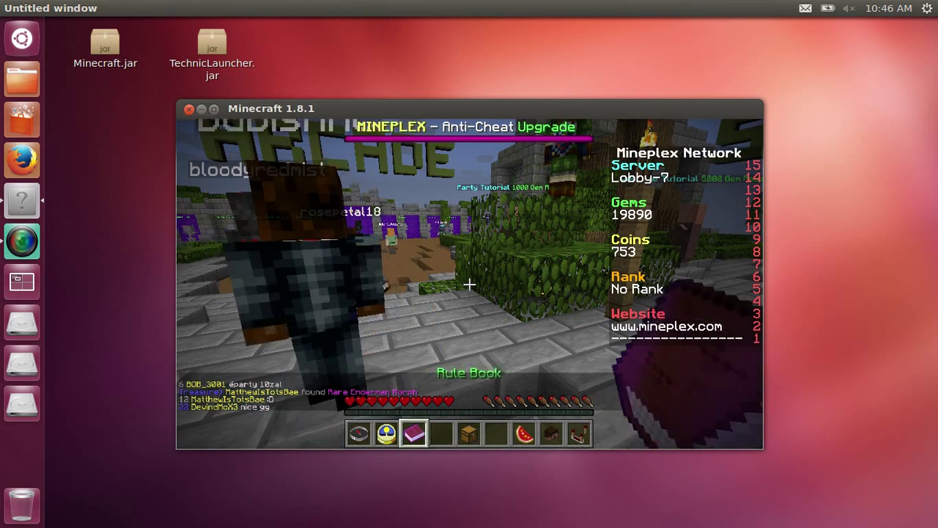
pyautogui.press('e')
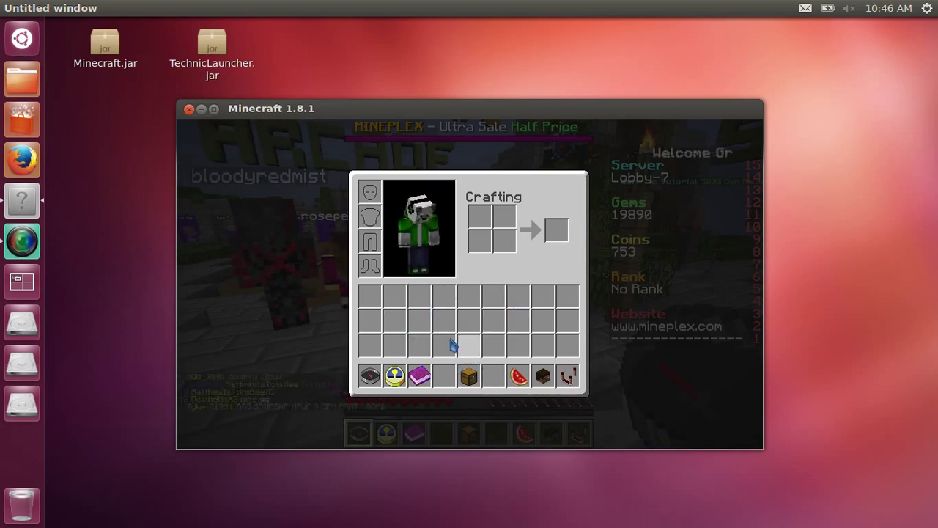
pyautogui.press('e')
pyautogui.scroll(2, 469, 284)
pyautogui.rightClick(469, 284)
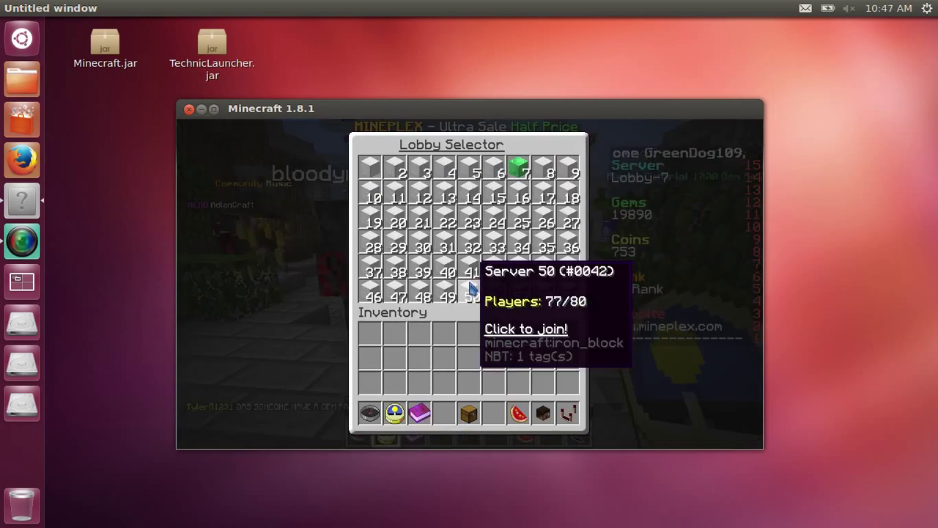
pyautogui.press('e')
# Open the Rule Book, page forward twice, and close it
pyautogui.scroll(-1, 469, 284)
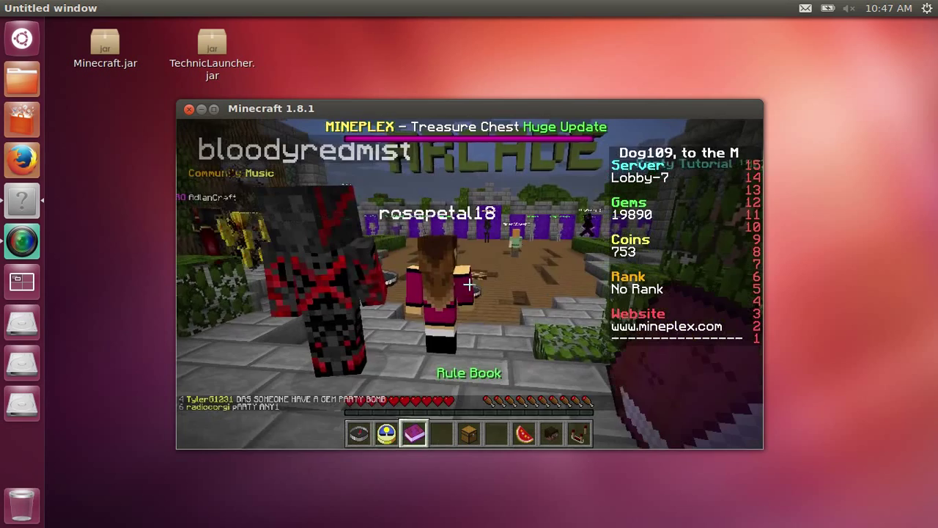
pyautogui.rightClick(469, 284)
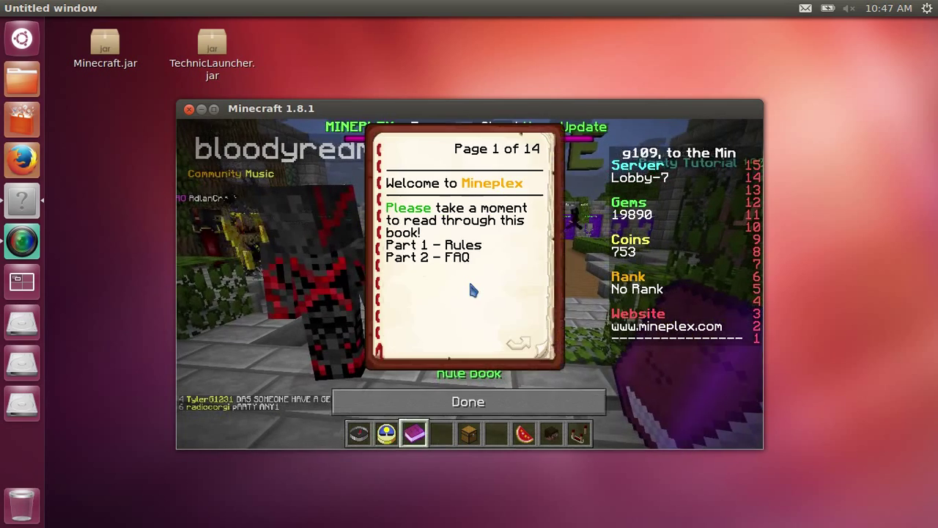
pyautogui.click(520, 343)
pyautogui.click(520, 343)
pyautogui.press('Escape')
# Try the chest and /stats hotbar items, and open and close the User Preferences screen
pyautogui.scroll(-2, 469, 283)
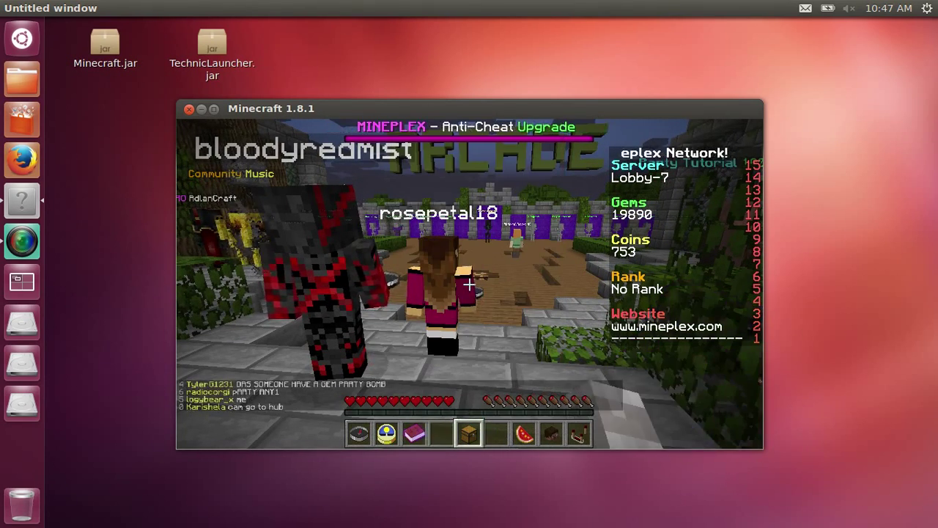
pyautogui.rightClick(469, 284)
pyautogui.press('Escape')
pyautogui.scroll(-3, 469, 284)
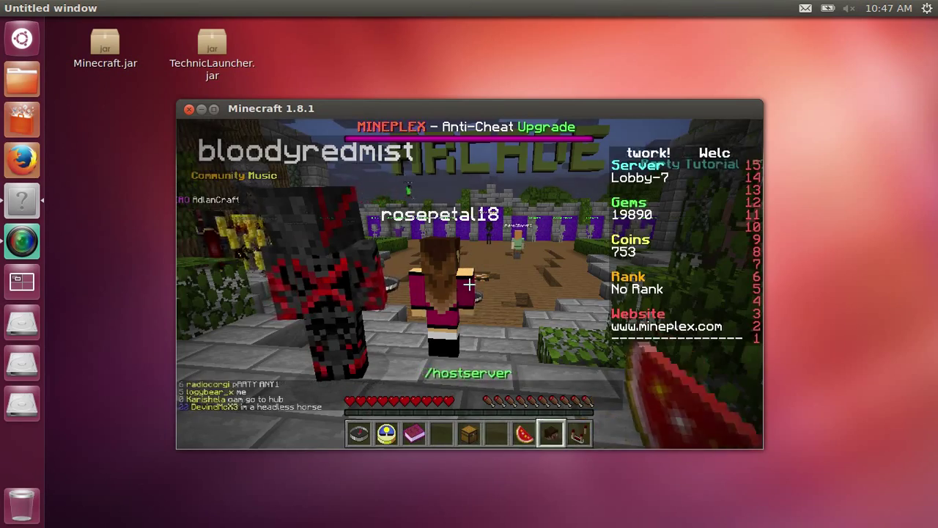
pyautogui.rightClick(469, 283)
pyautogui.press('Escape')
pyautogui.scroll(-1, 469, 284)
pyautogui.rightClick(470, 283)
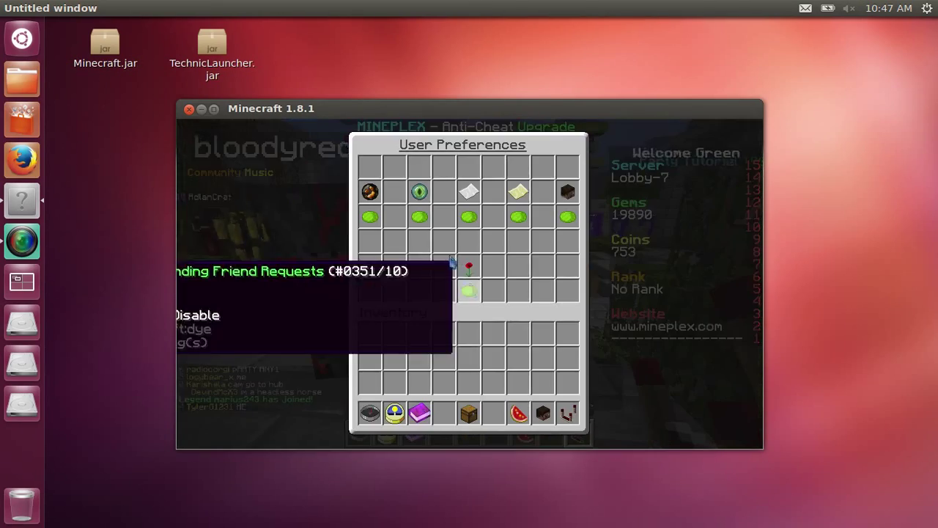
pyautogui.press('Escape')
# Open and close the inventory once more and cycle the hotbar selection back to the compass
pyautogui.press('e')
pyautogui.press('Escape')
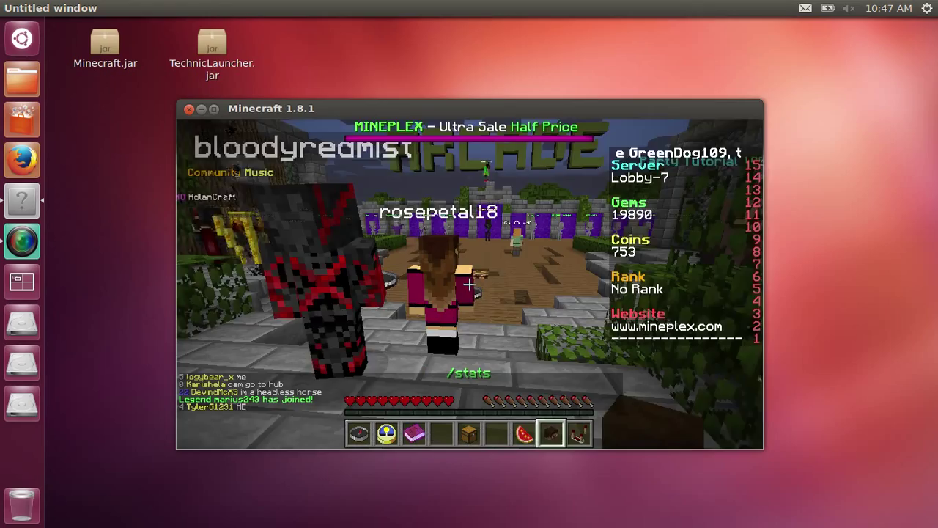
pyautogui.scroll(1, 469, 283)
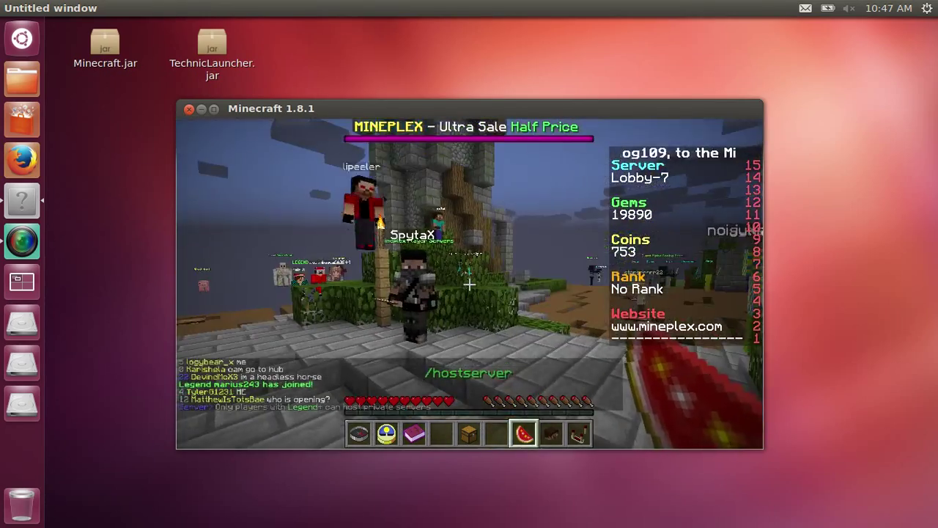
pyautogui.scroll(-3, 469, 283)
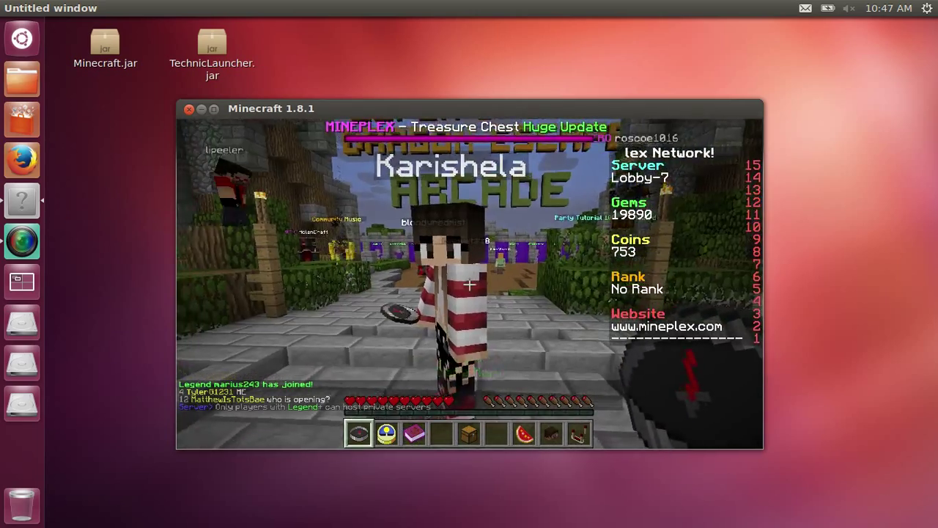
# Disconnect from the Mineplex server and quit Minecraft
pyautogui.press('Escape')
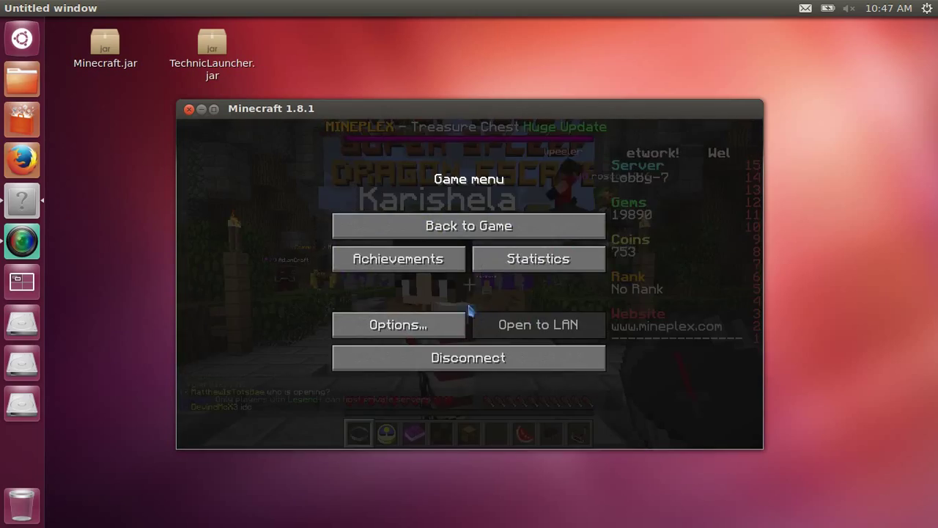
pyautogui.click(452, 364)
pyautogui.click(538, 393)
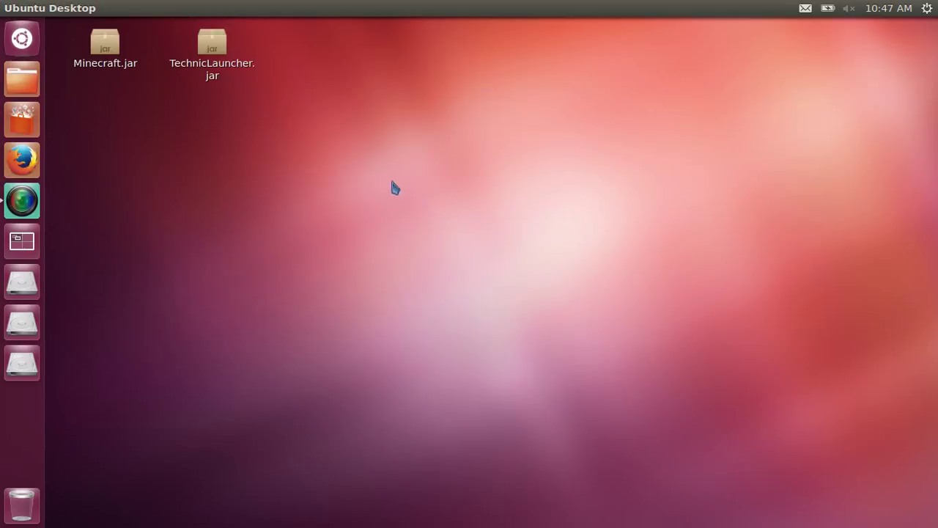
pyautogui.moveTo(281, 183); pyautogui.dragTo(214, 253)
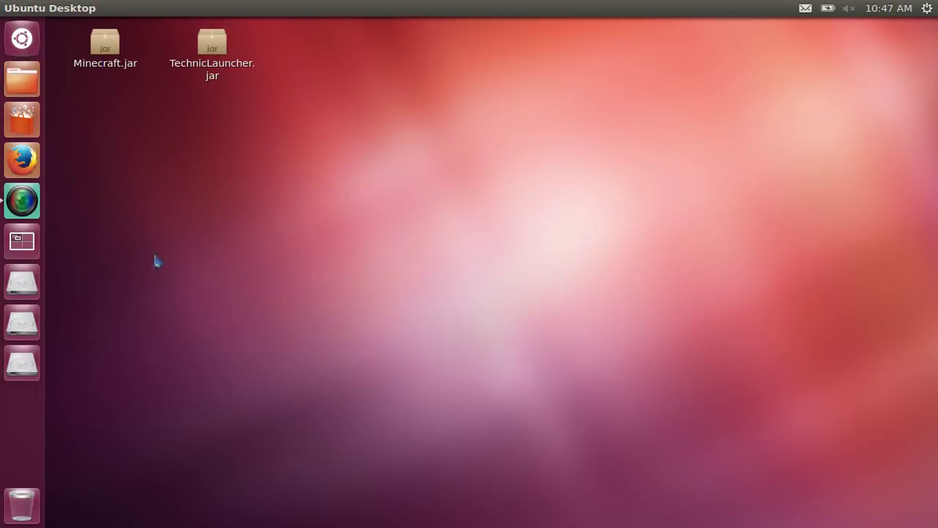